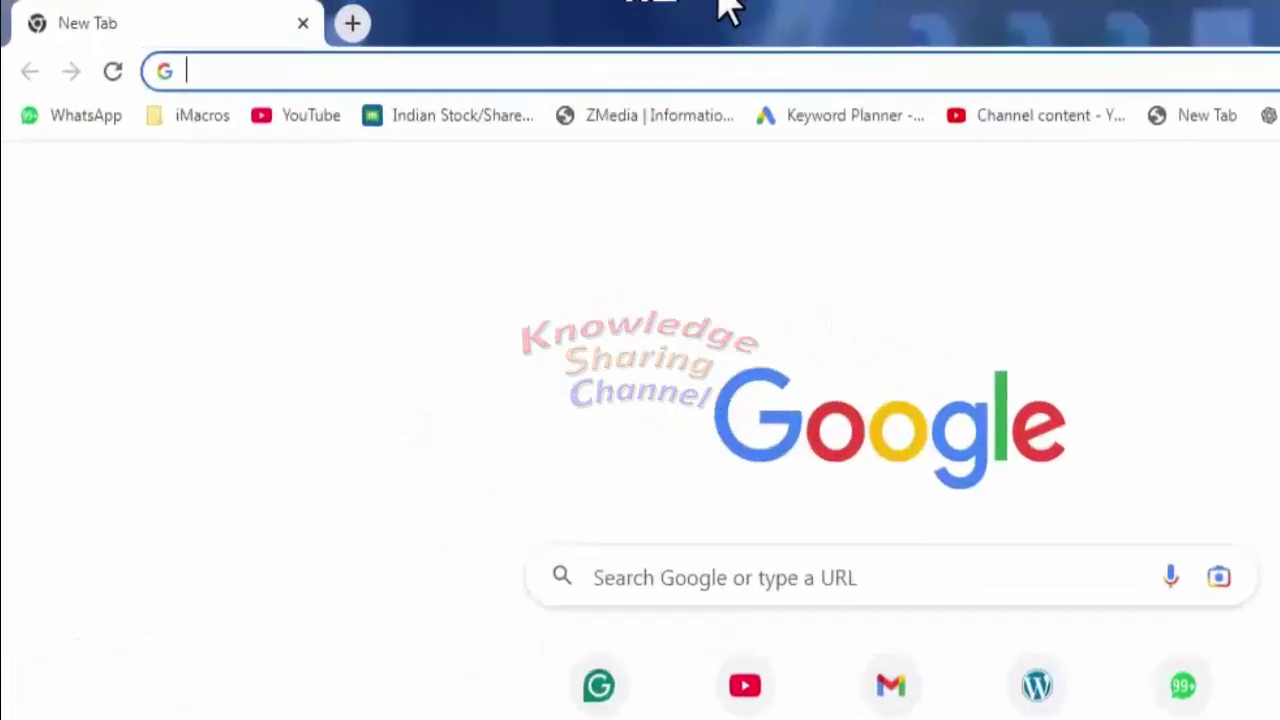
Go to docs.google.com in Chrome to reach the Google Docs home page
text(docs)
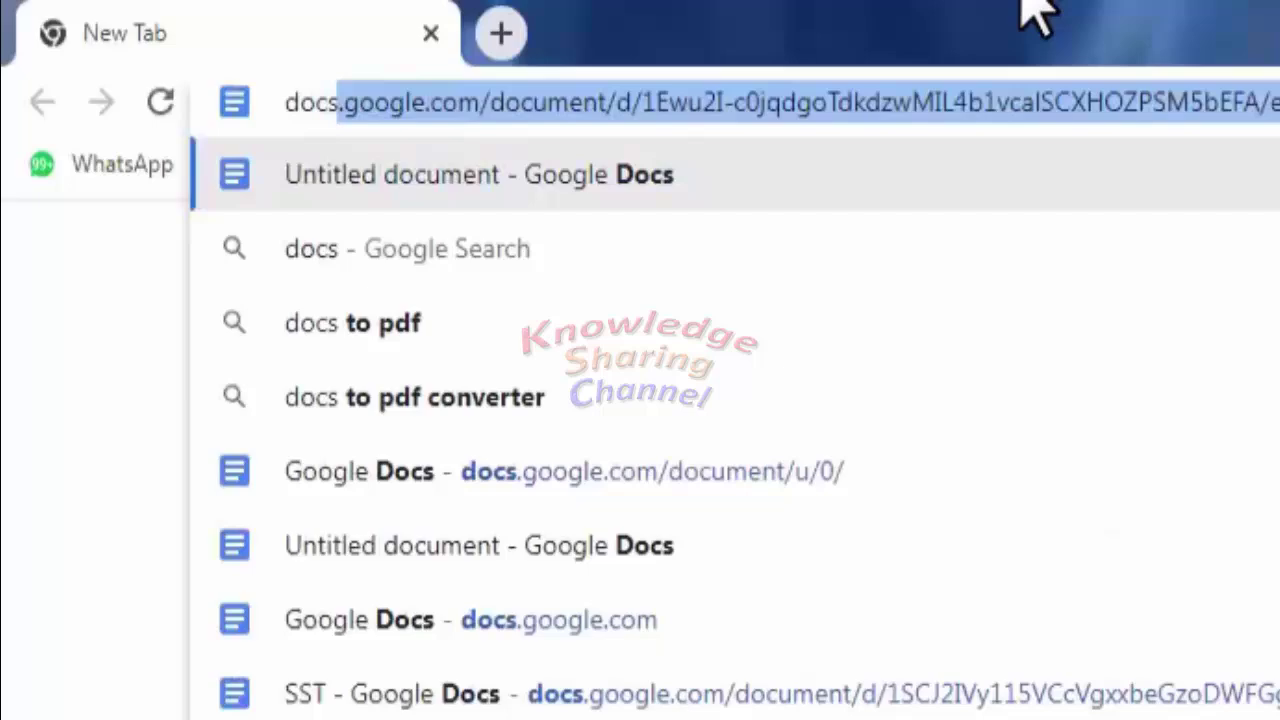
text(.google.co)
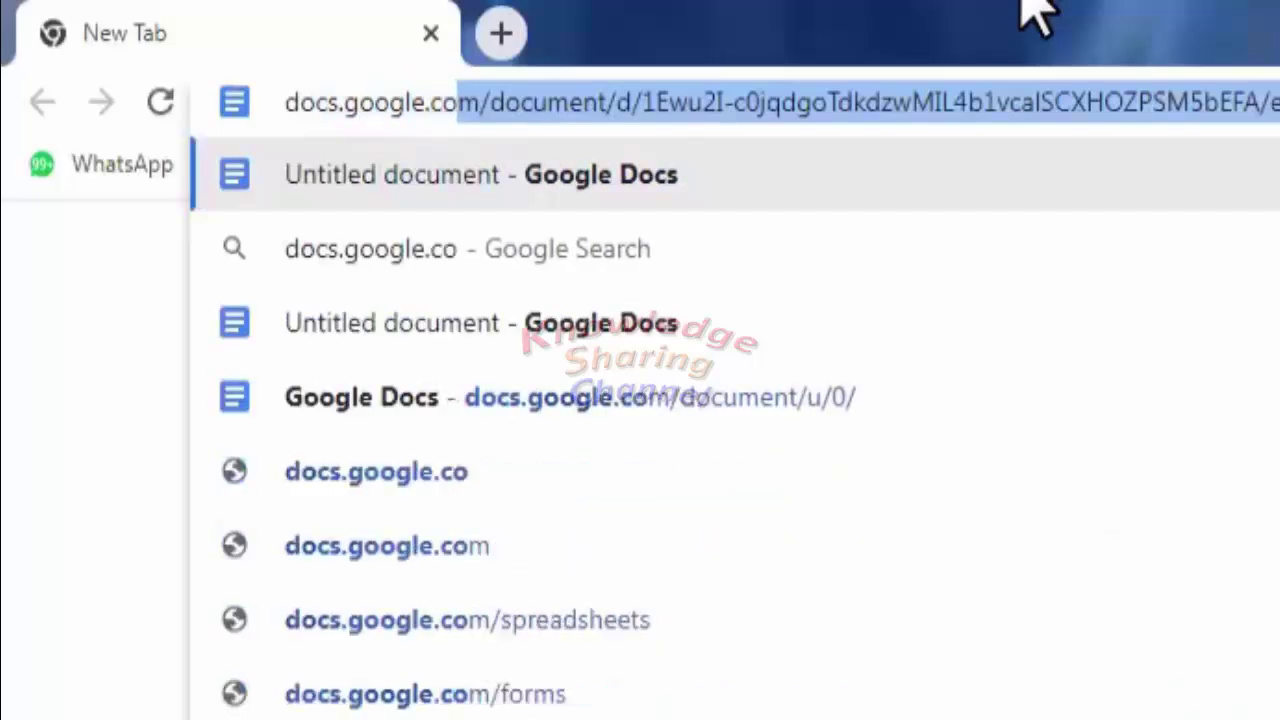
text(m)
key(Delete)
key(Return)
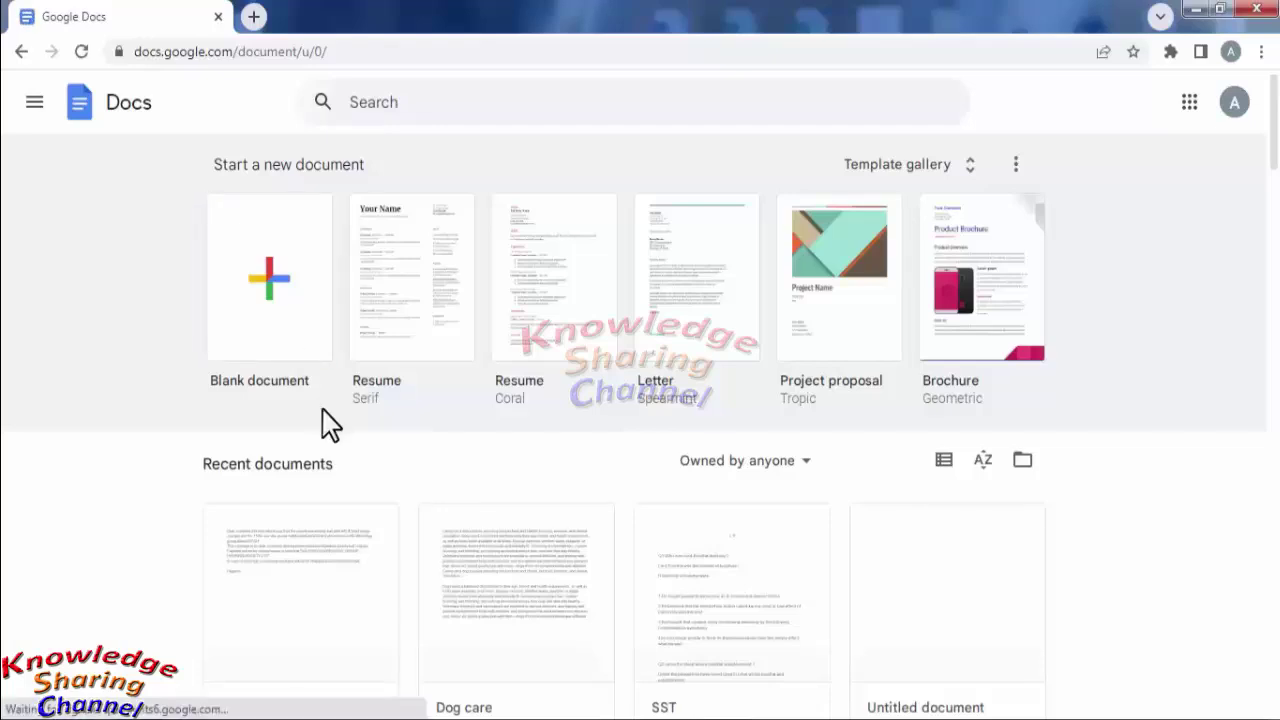
Open the Dog care document and insert a new blank drawing
click(500, 565)
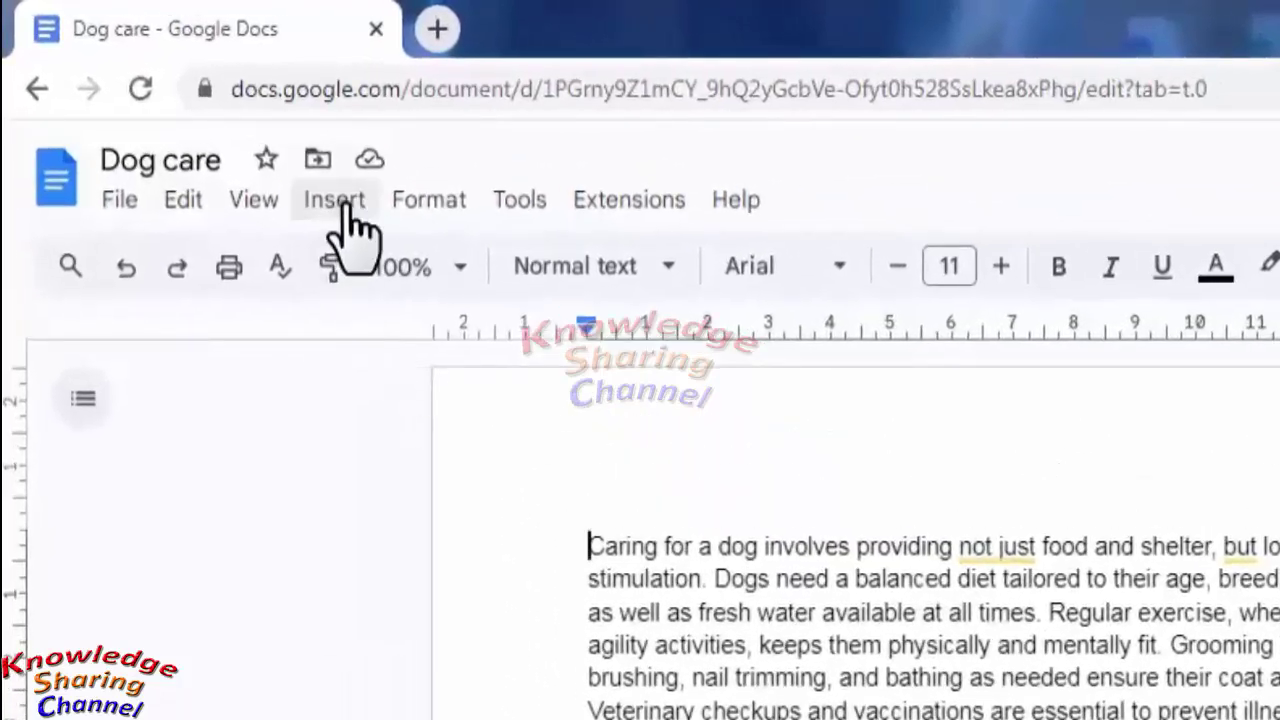
click(340, 205)
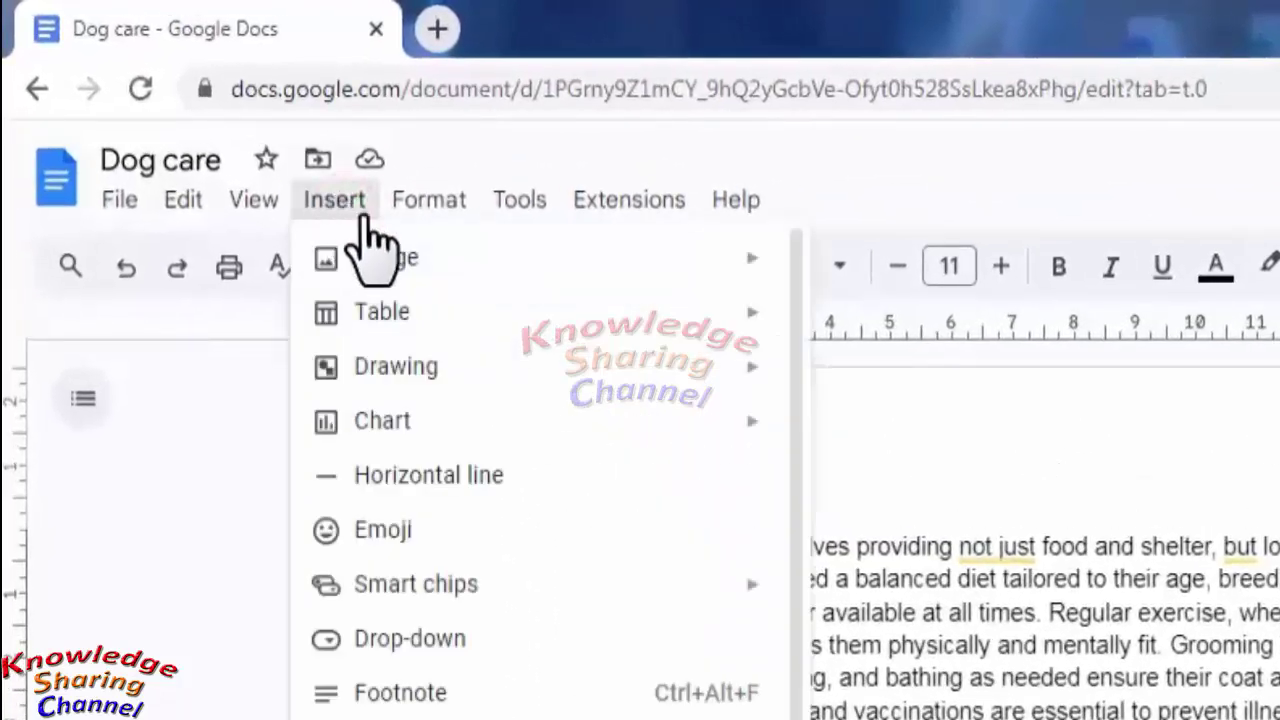
mouse_move(396, 366)
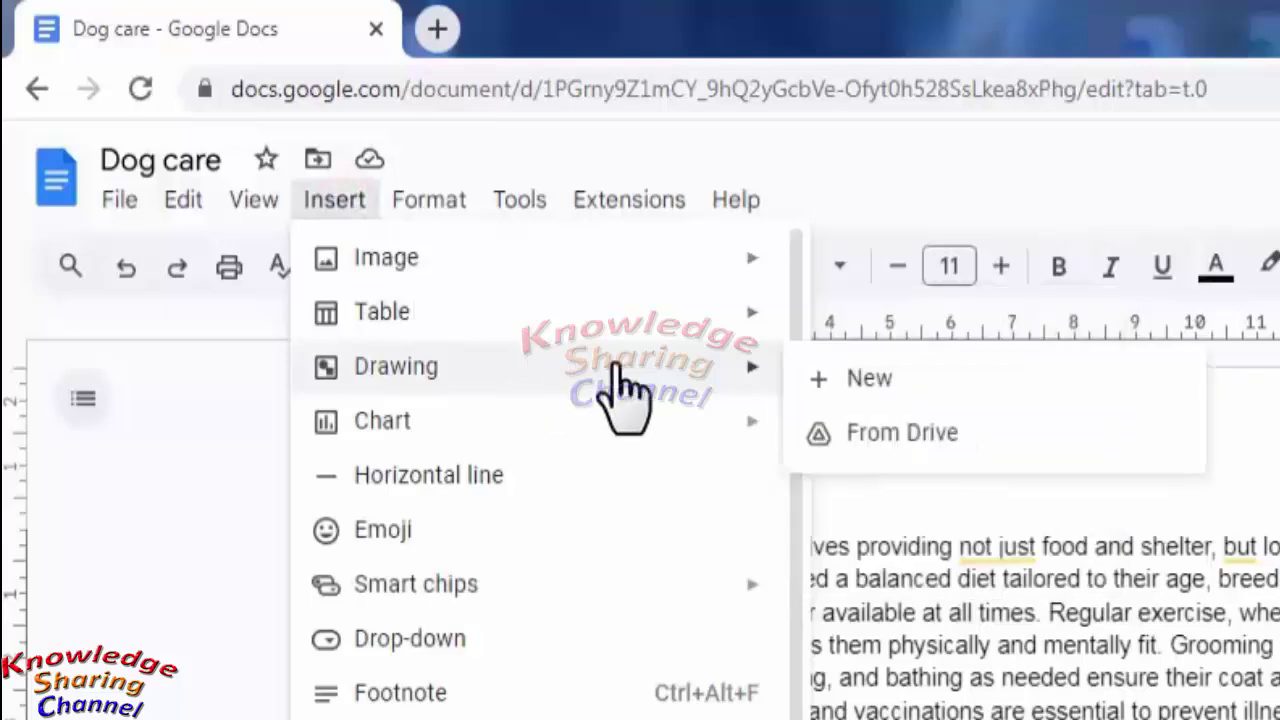
click(872, 378)
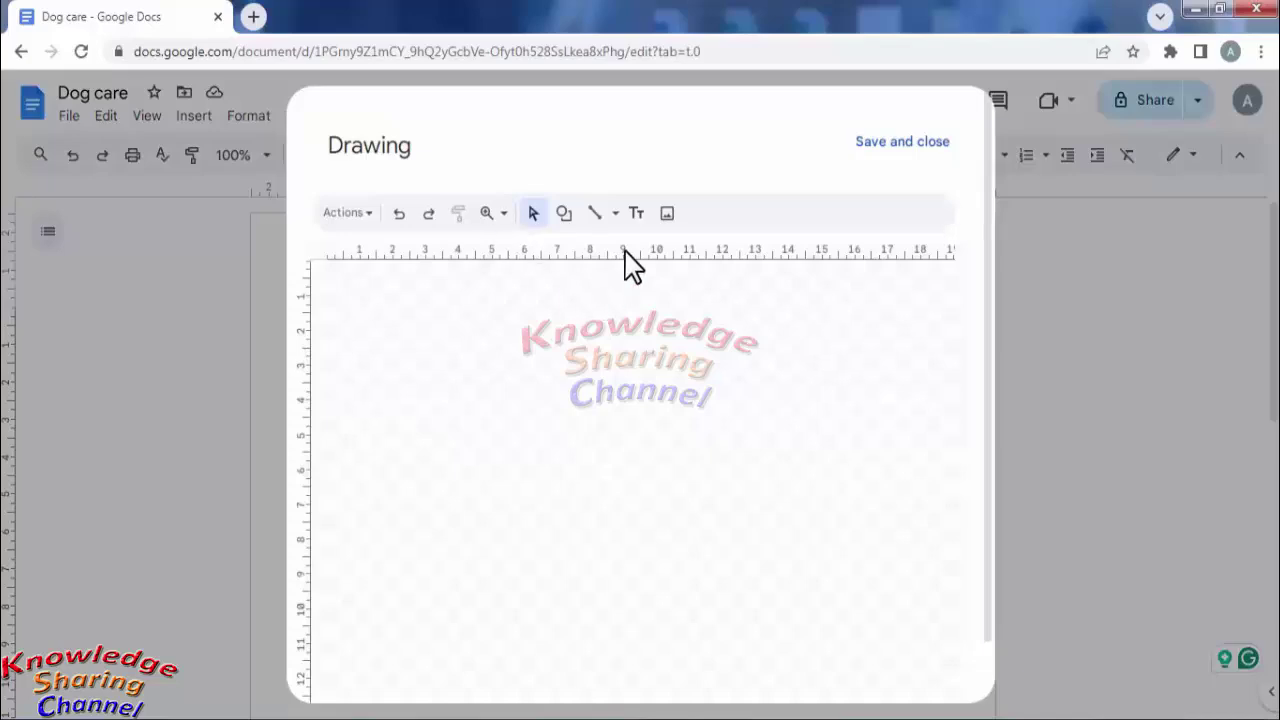
Search Google Images for 'dog' and select the puppy-on-grass photo
click(667, 215)
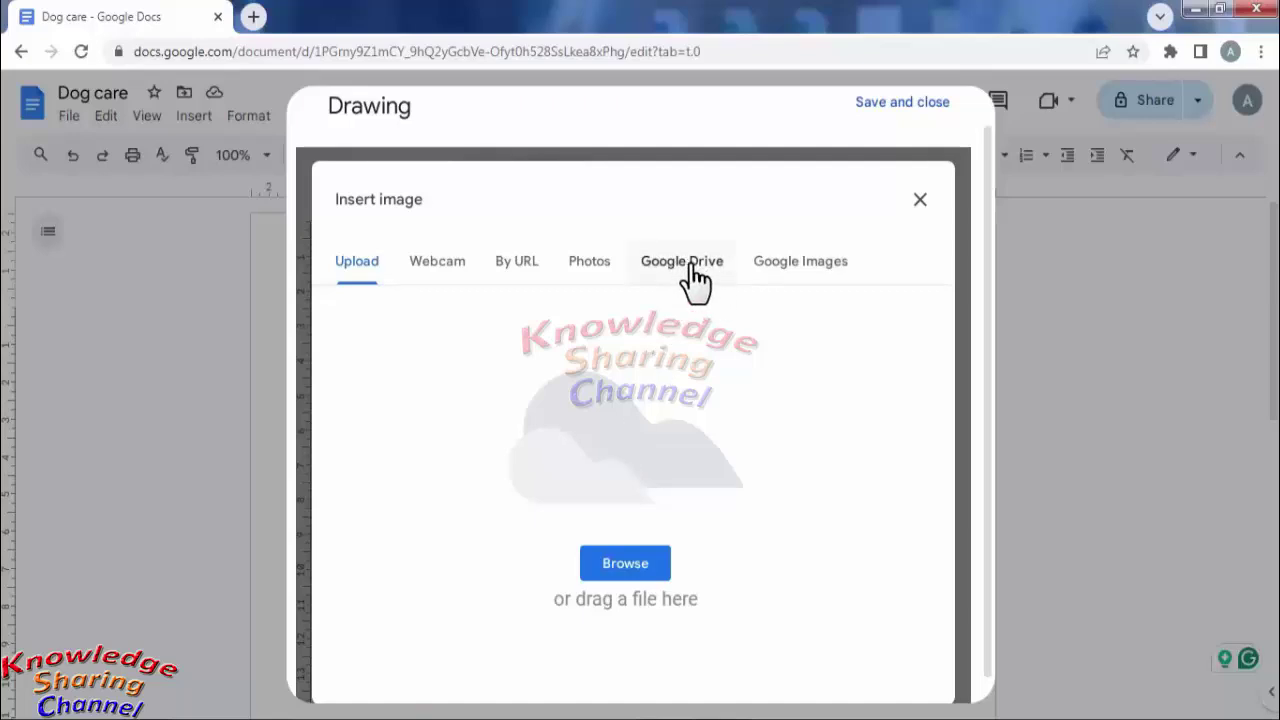
click(795, 275)
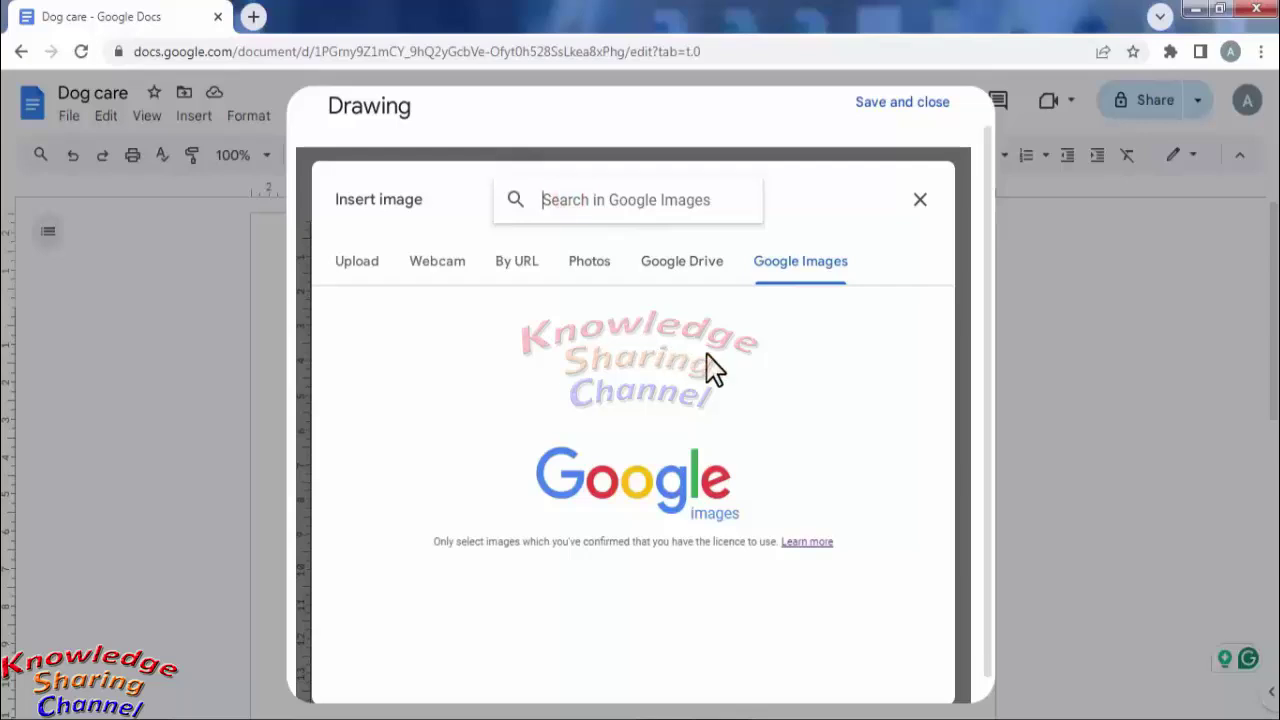
text(dog)
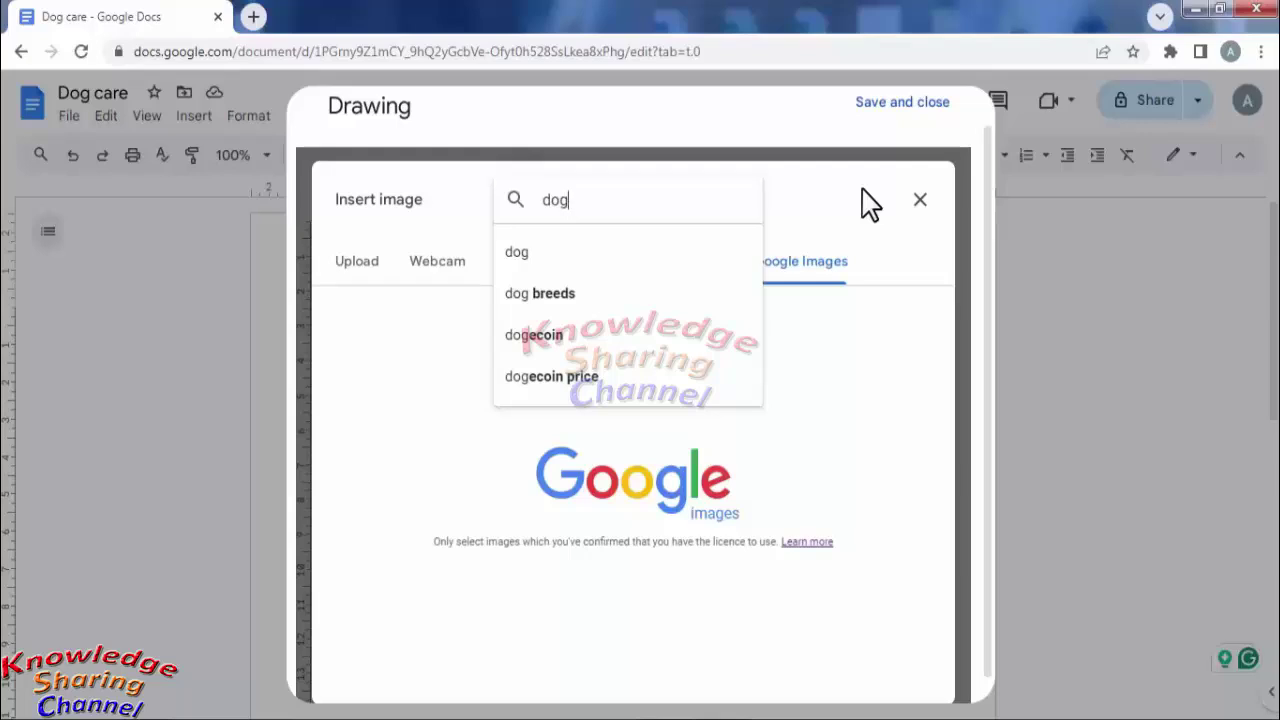
click(520, 252)
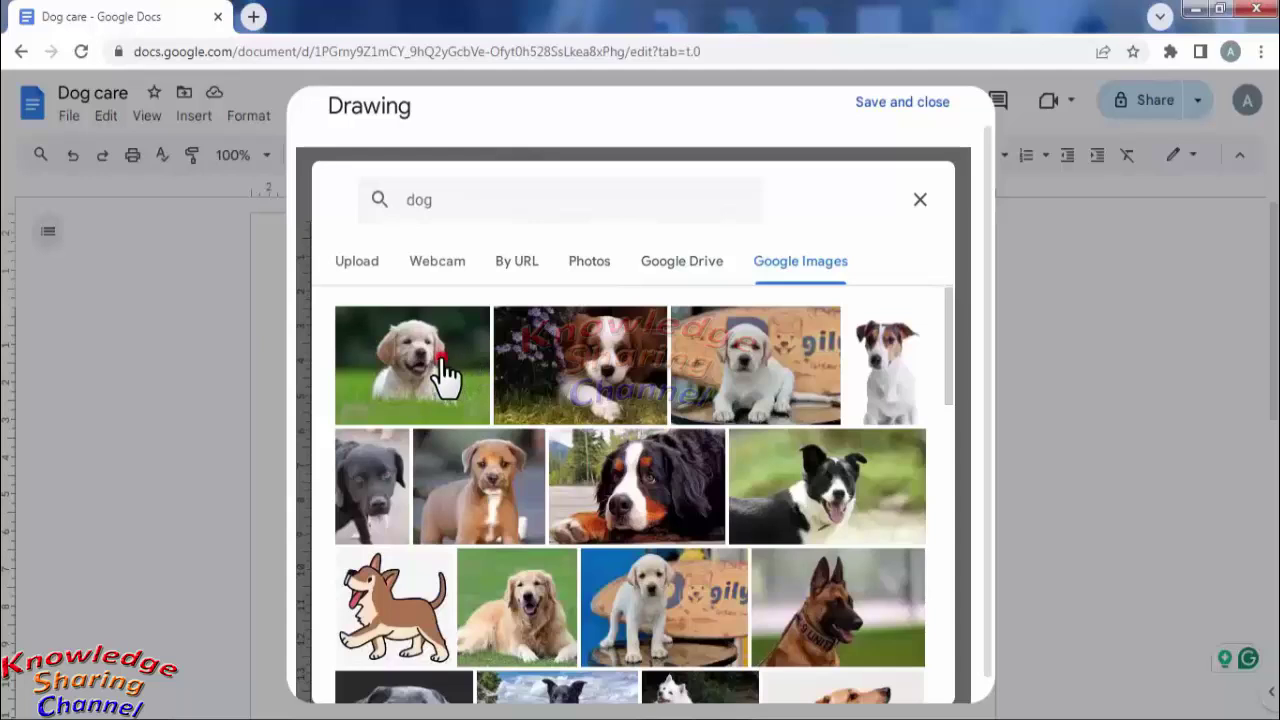
click(445, 372)
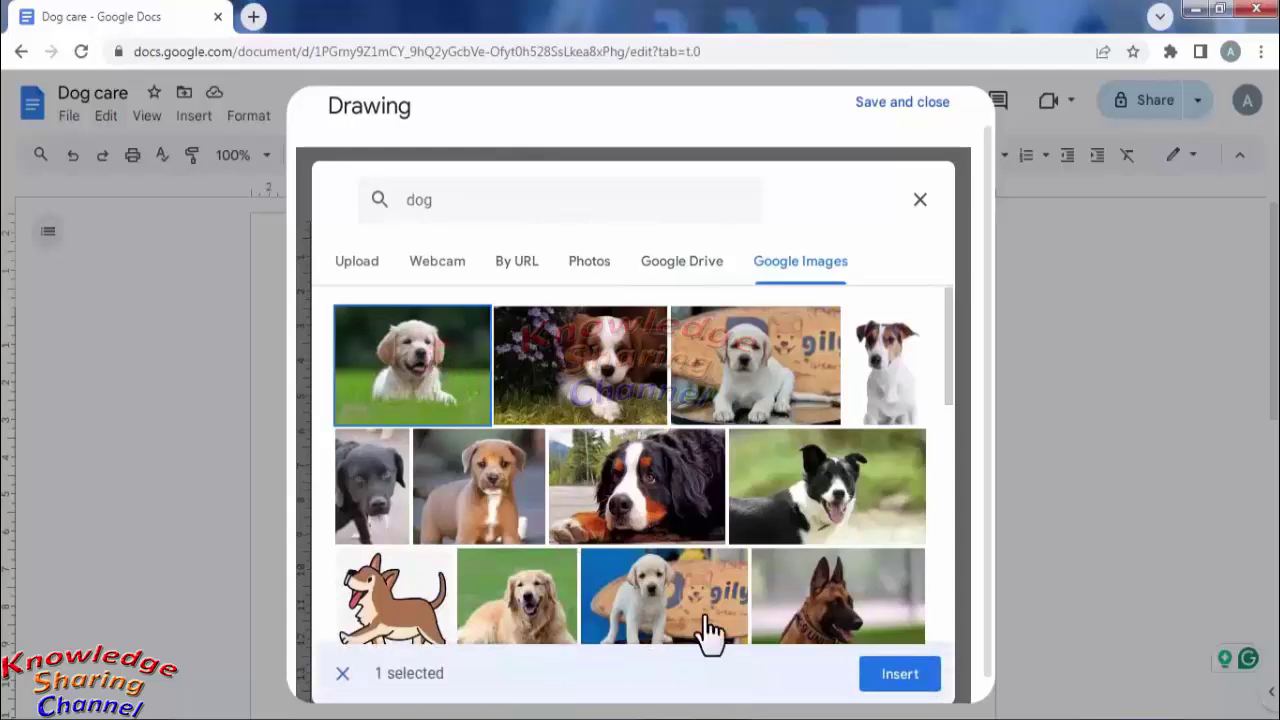
Insert the puppy photo into the drawing and mask it to an oval
click(897, 676)
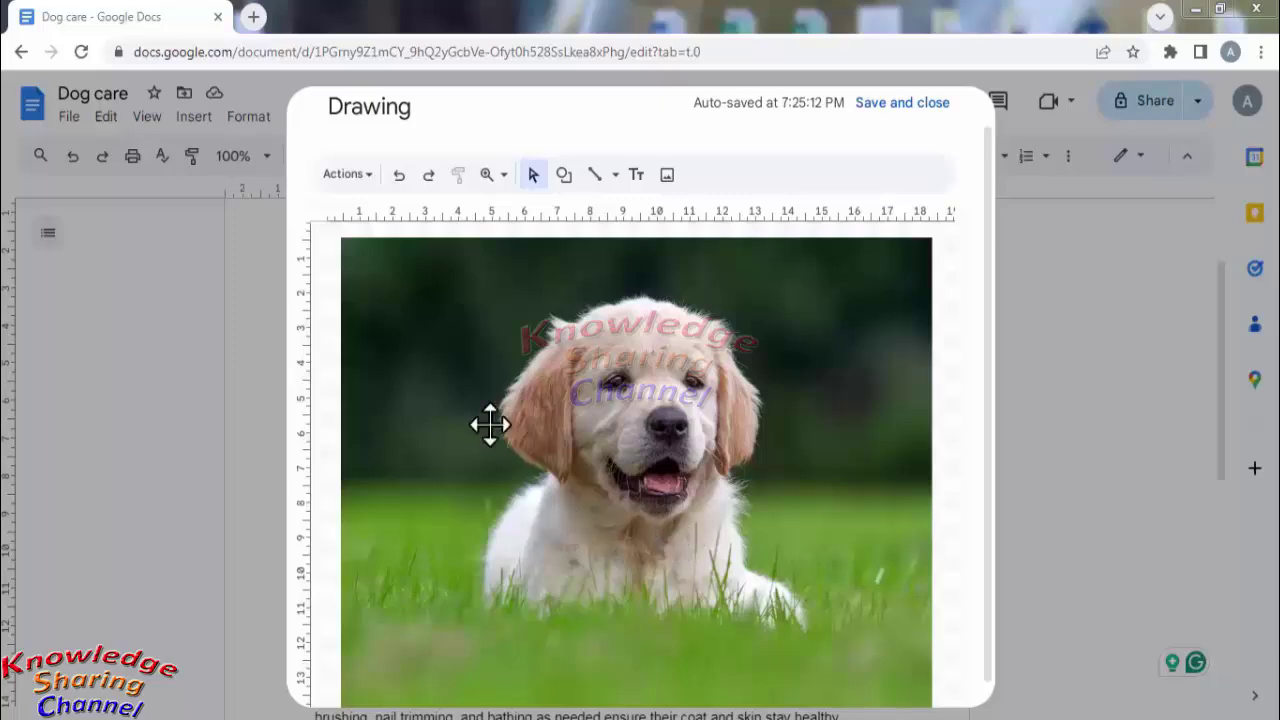
click(452, 369)
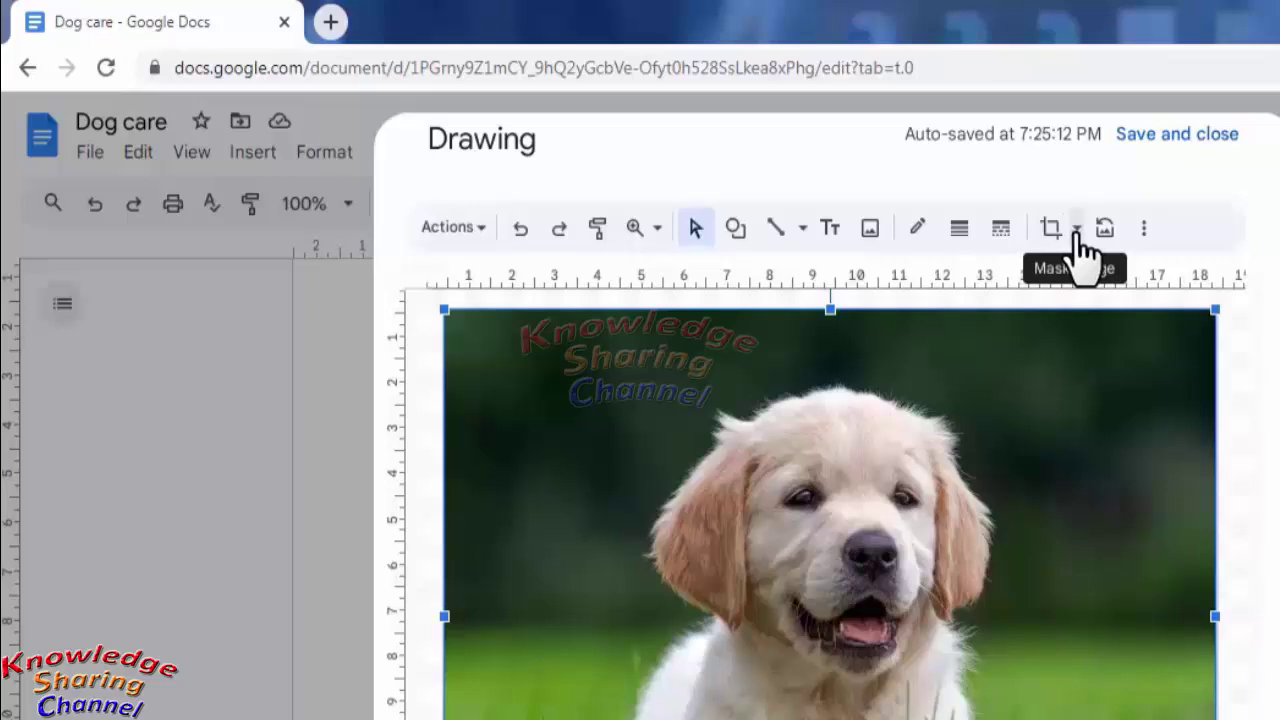
click(1077, 232)
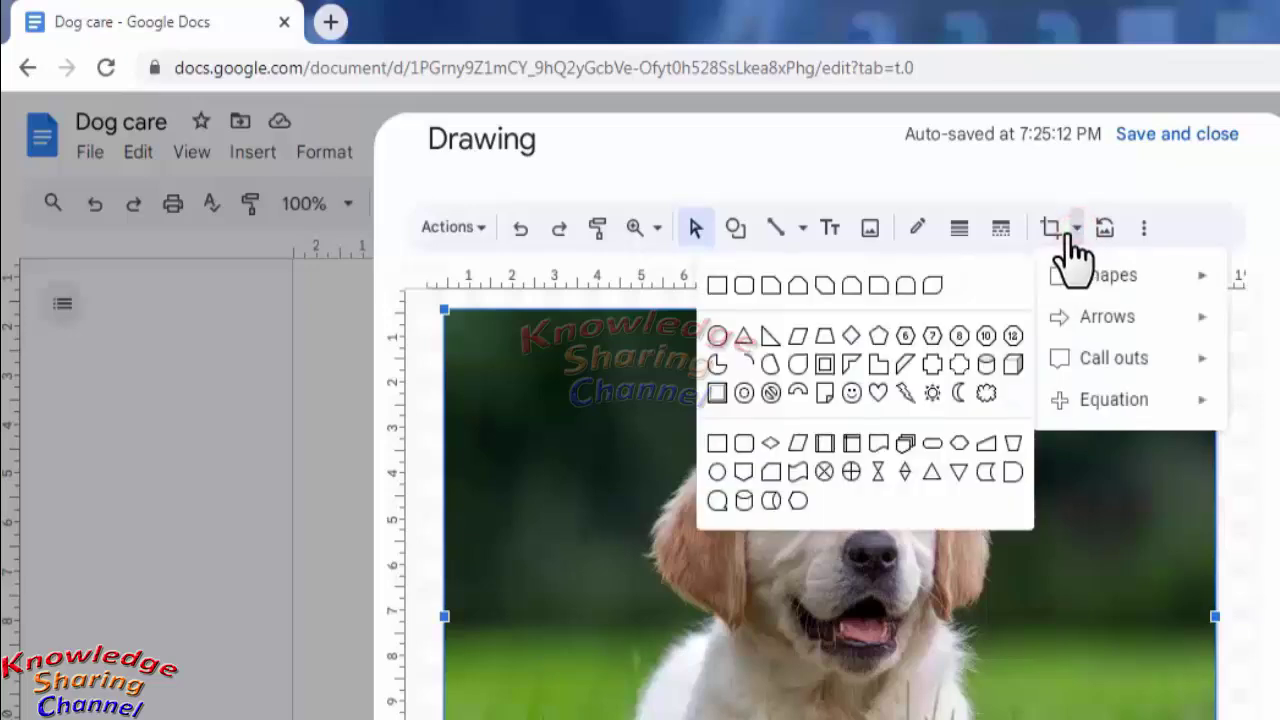
mouse_move(1108, 275)
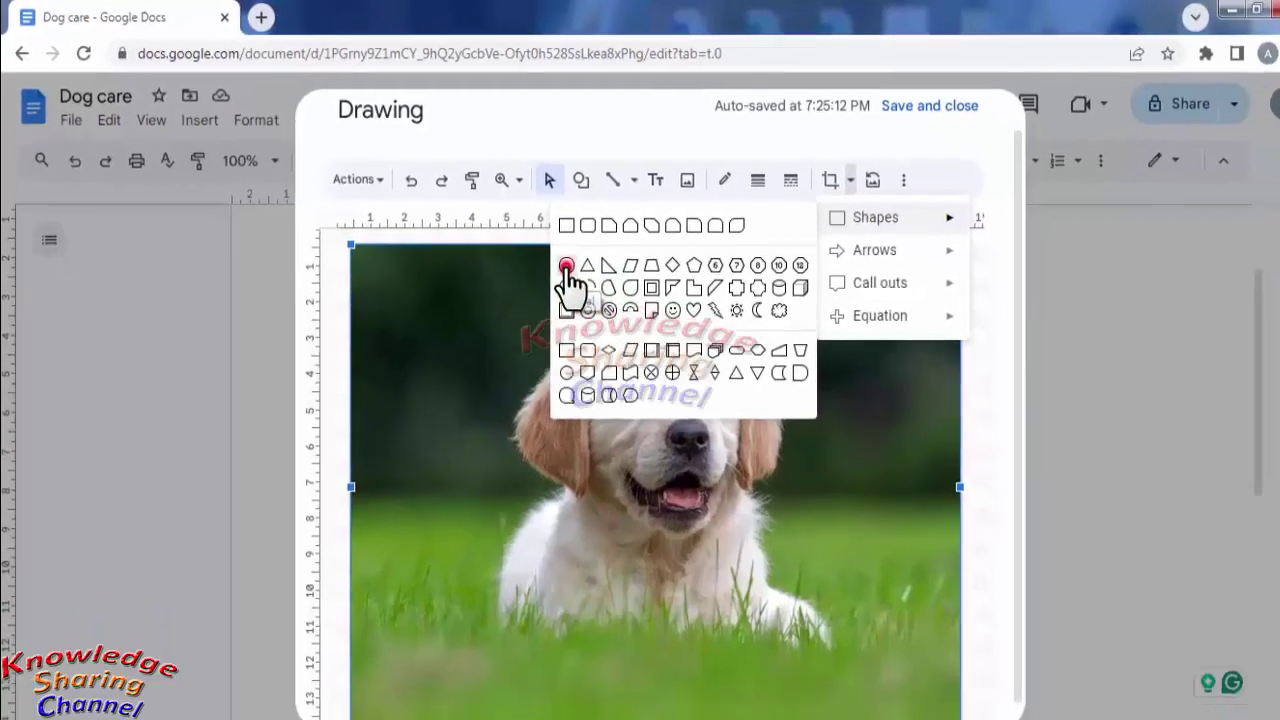
click(717, 336)
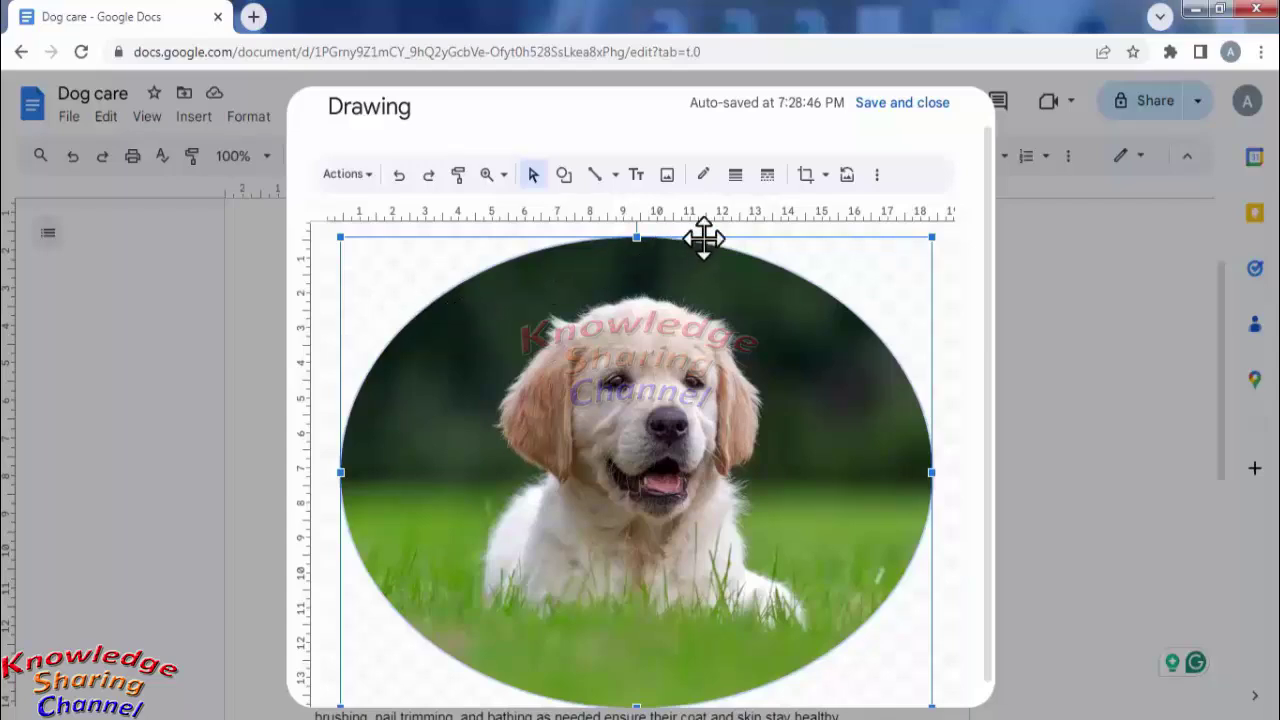
Give the oval photo an 8px dark red border
click(736, 177)
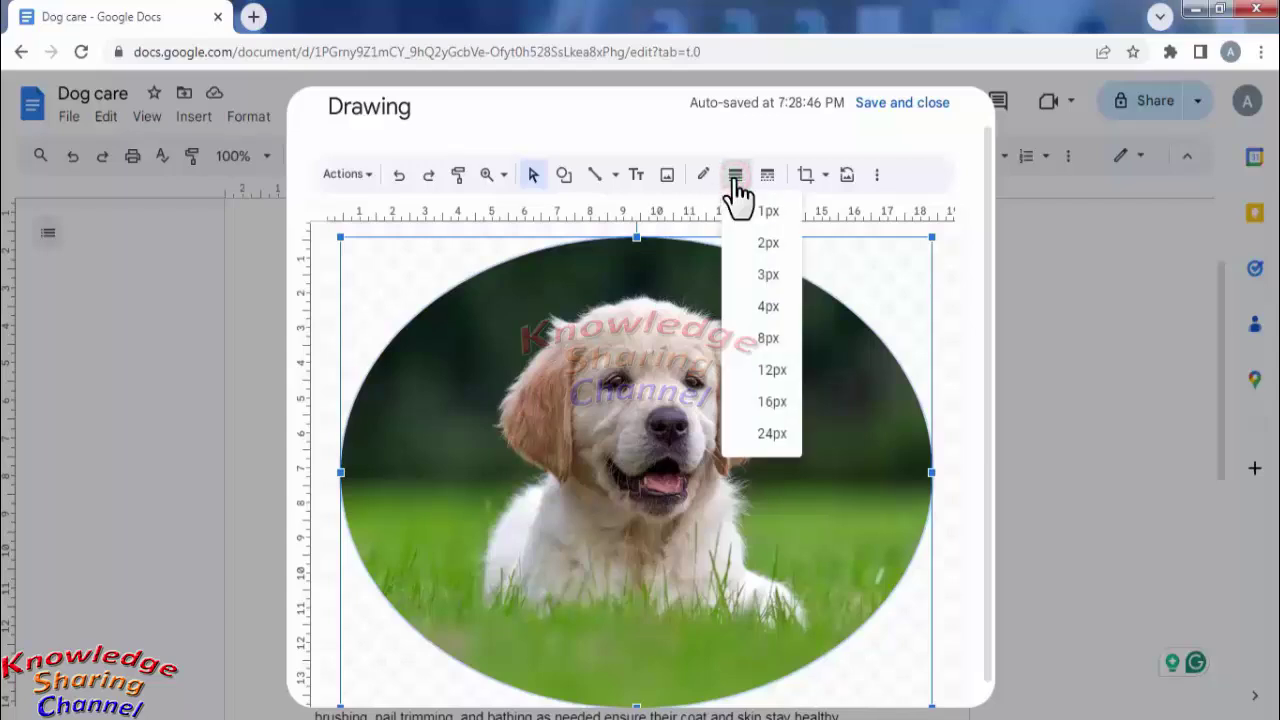
click(766, 340)
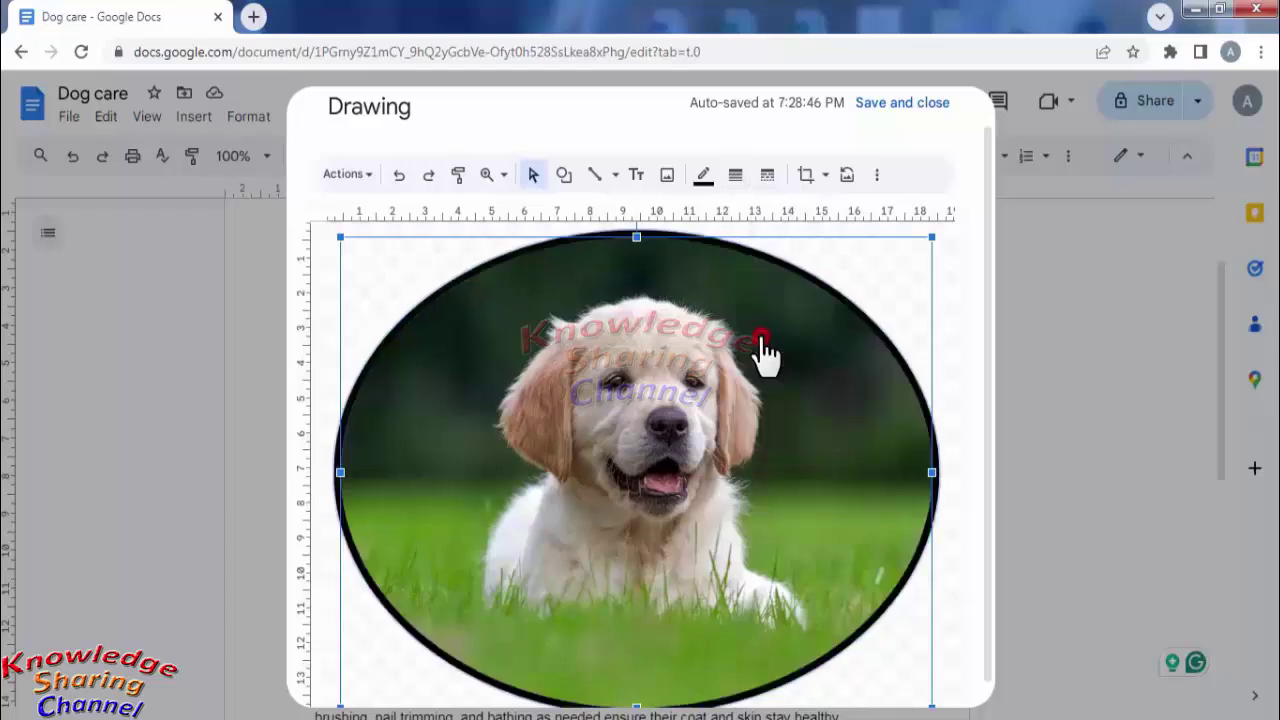
click(705, 176)
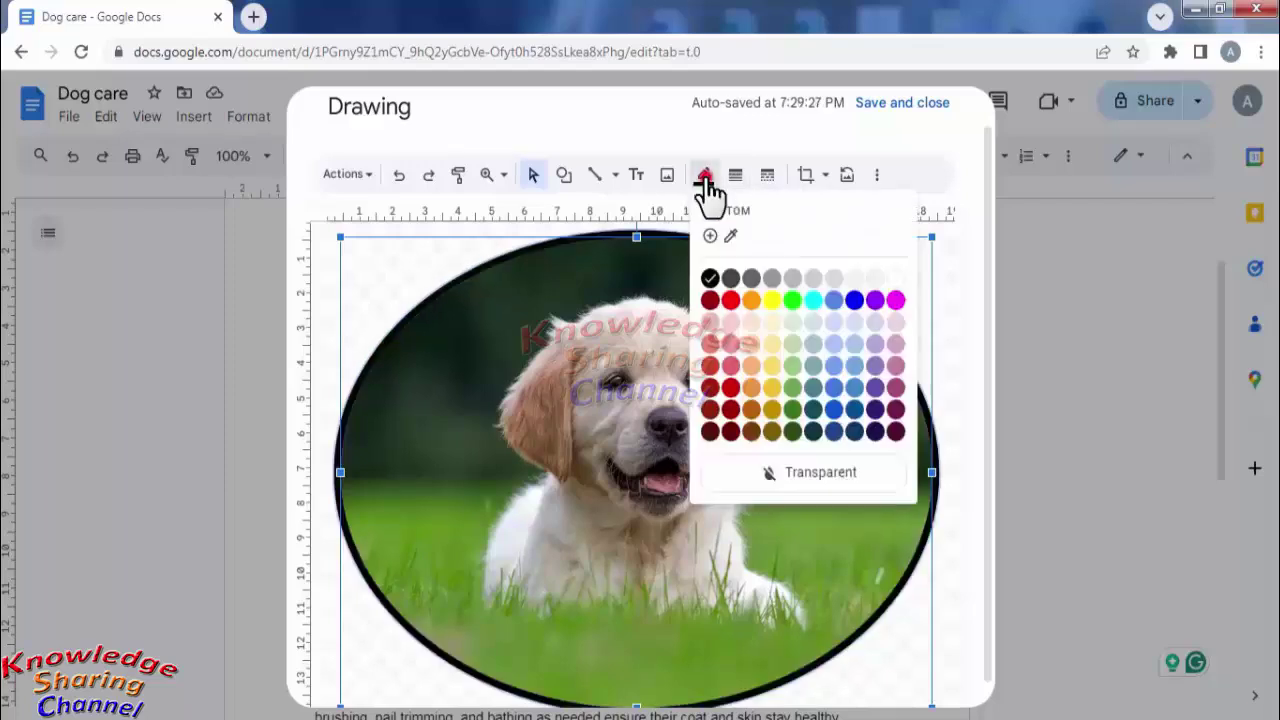
click(709, 388)
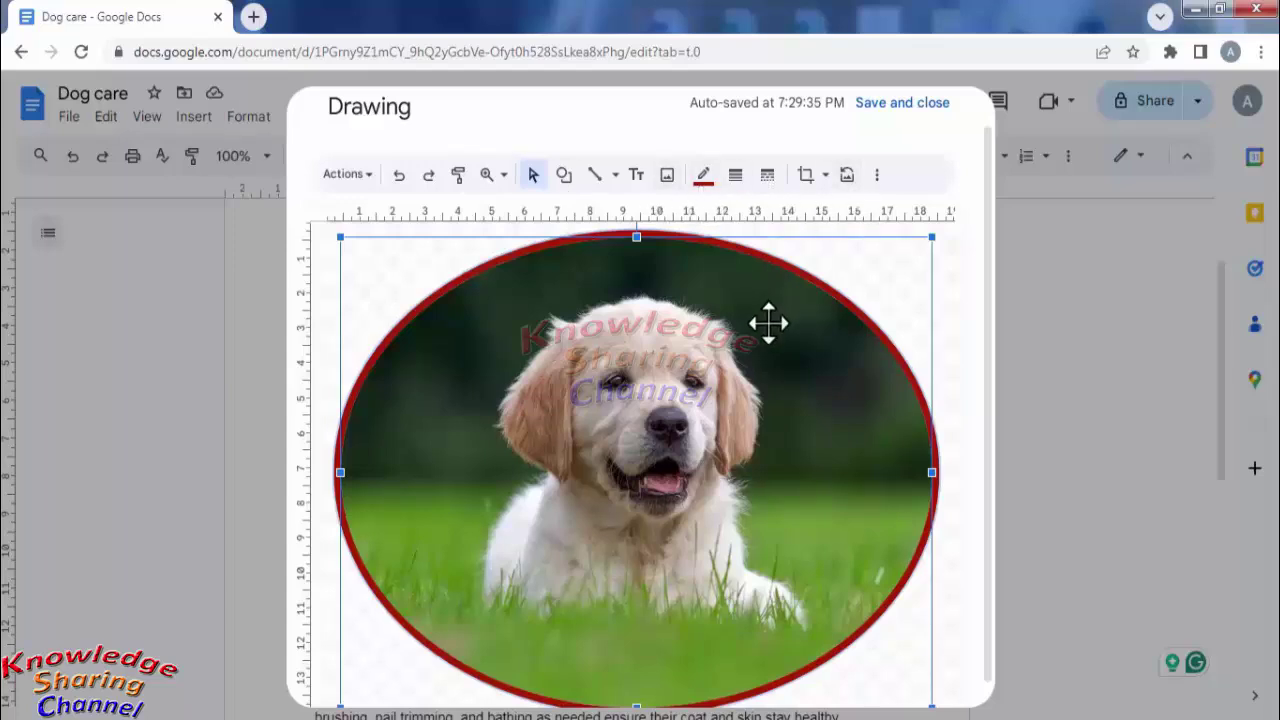
Save the drawing into the document and shrink the oval image to about half size
click(899, 110)
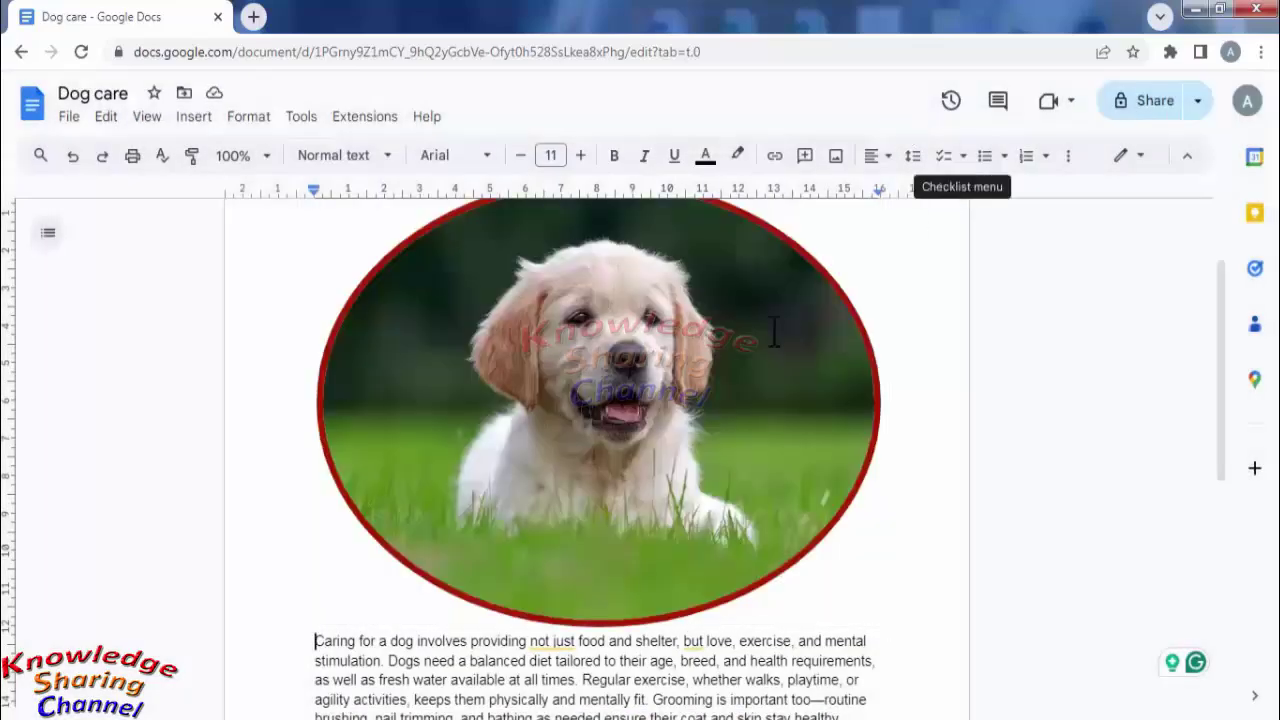
click(731, 372)
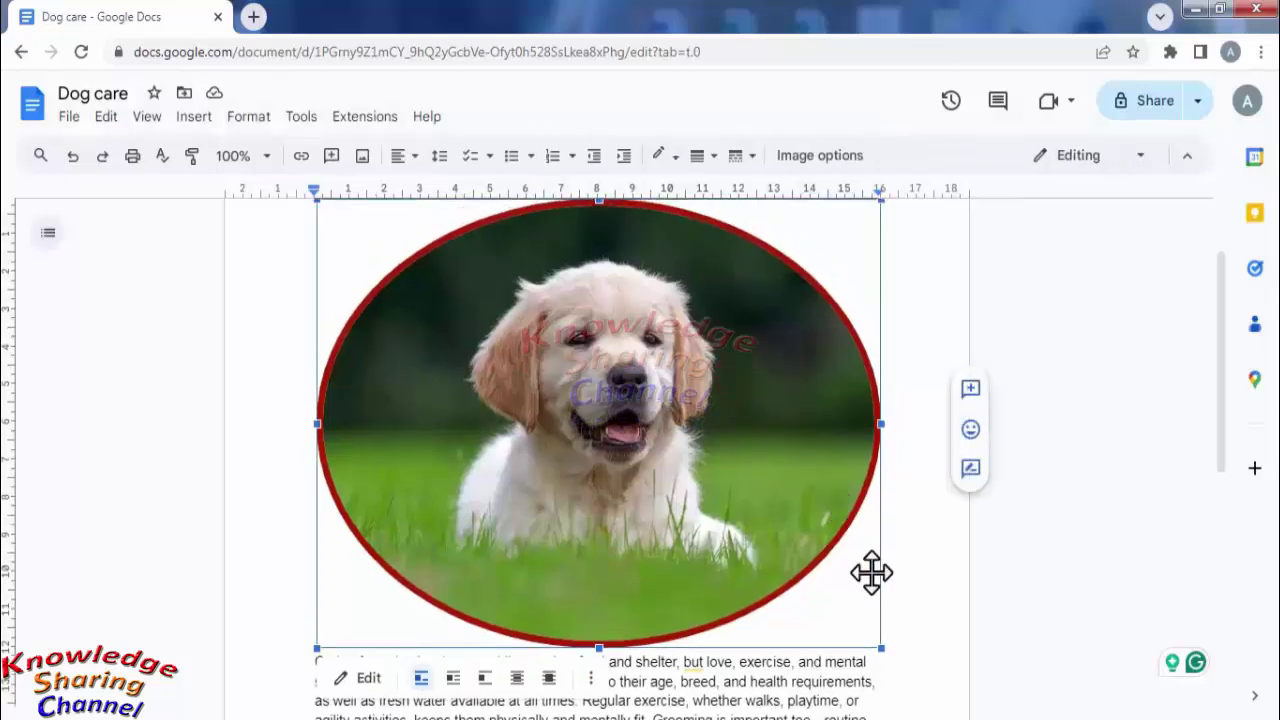
drag(879, 645, 544, 407)
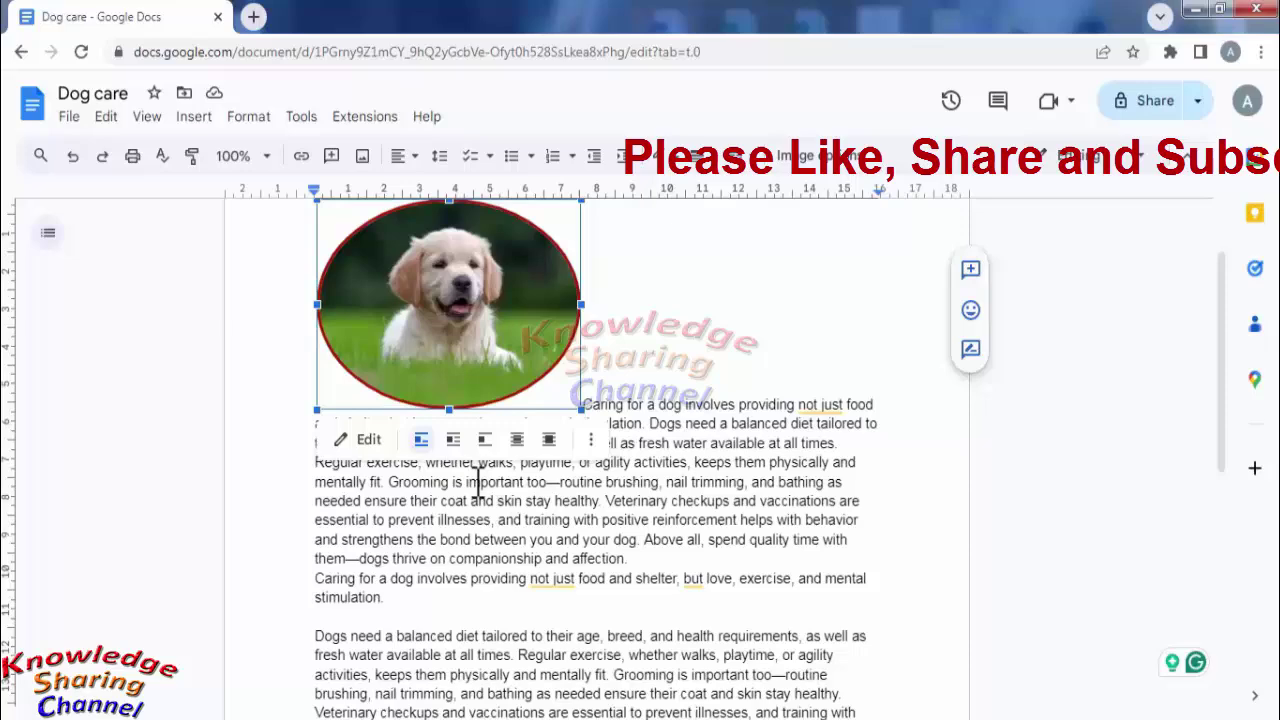
Set the oval puppy image to wrap text so the first paragraph flows beside it
click(452, 441)
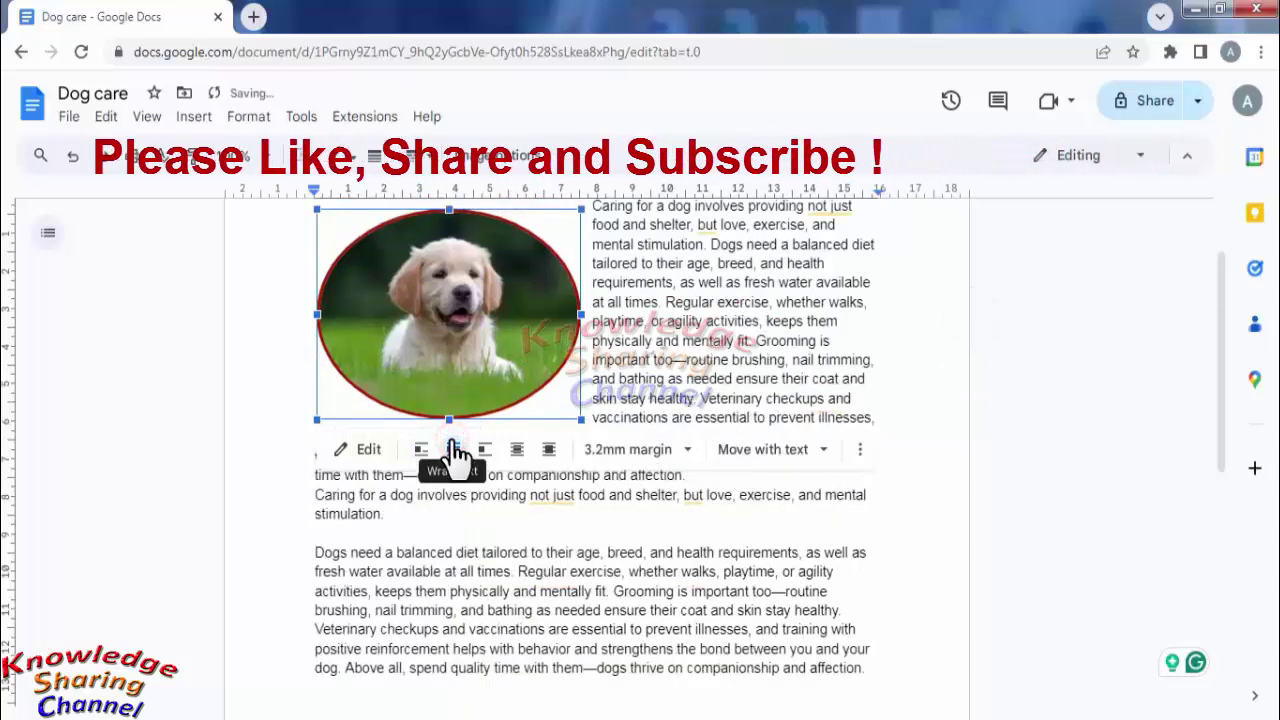
click(869, 378)
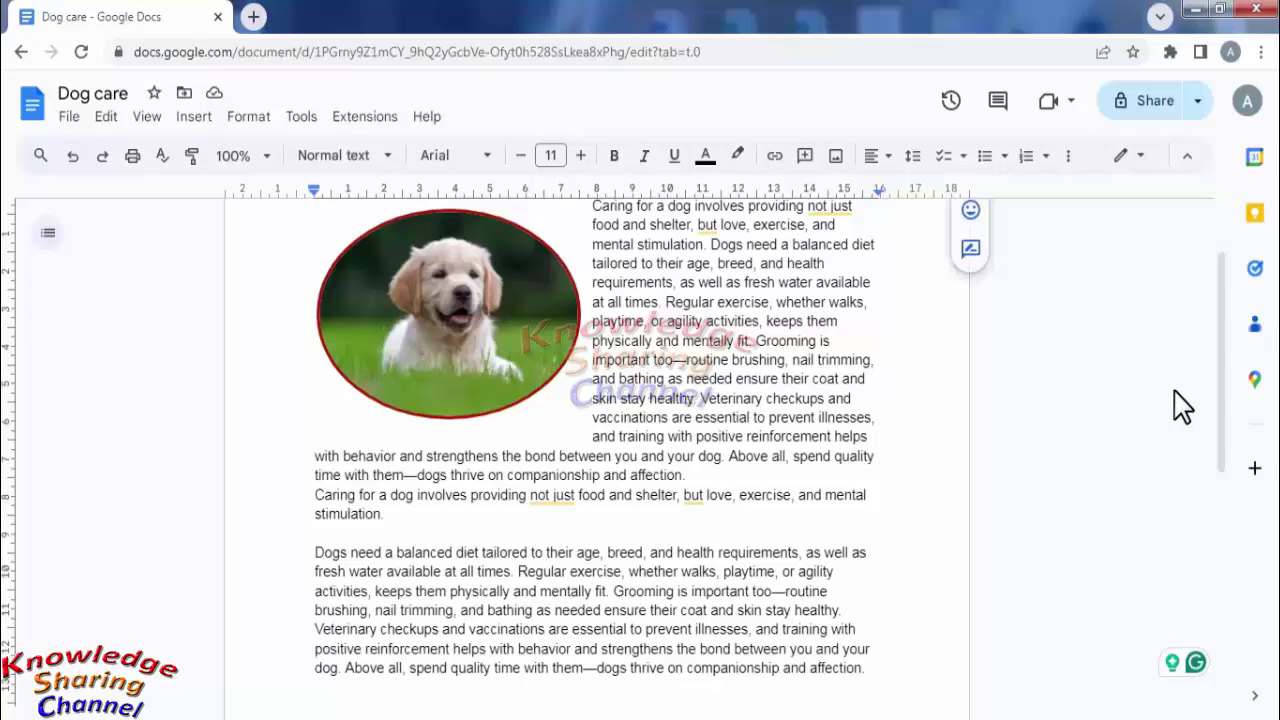
drag(1225, 395, 1225, 345)
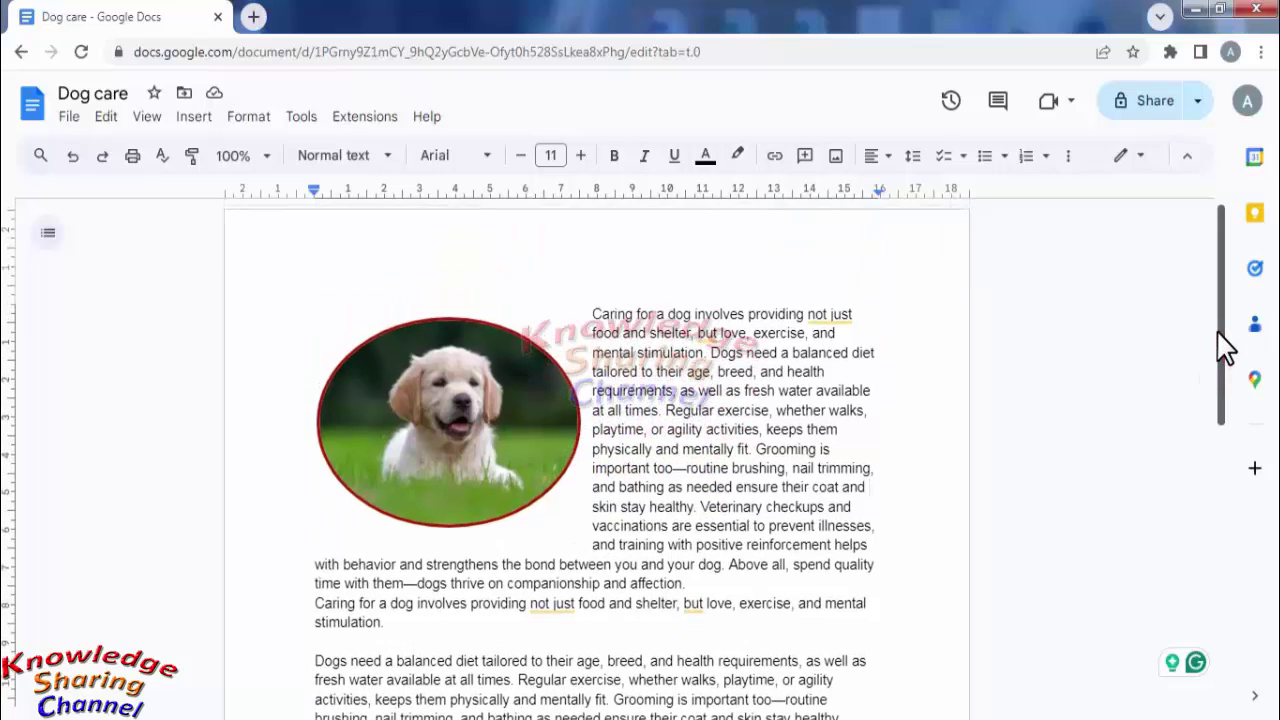